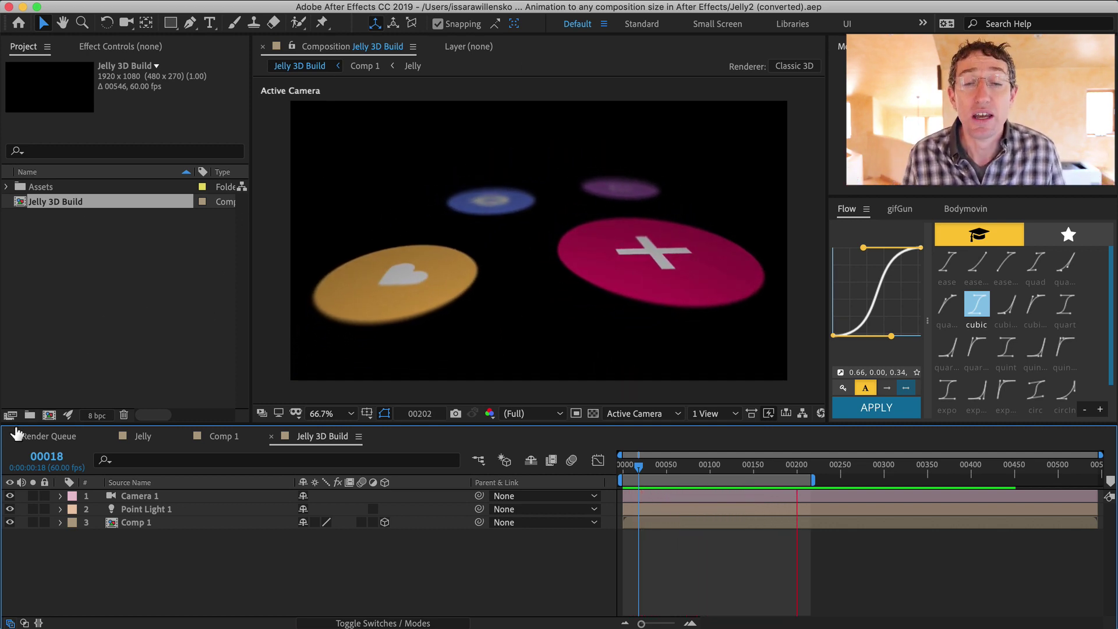
Select the Jelly 3D Build composition in the Project panel and duplicate it as Jelly 3D Build 2.
{"action": "left_click", "coordinate": [146, 497]}
{"action": "left_click", "coordinate": [144, 510]}
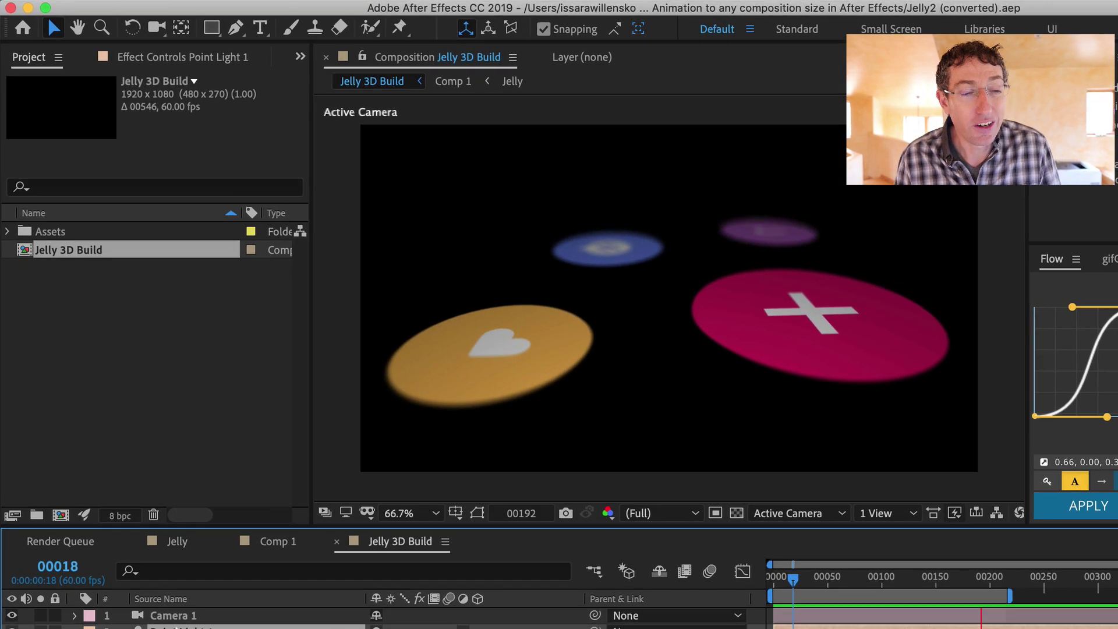
{"action": "left_click", "coordinate": [20, 202]}
{"action": "key", "text": "super+d"}
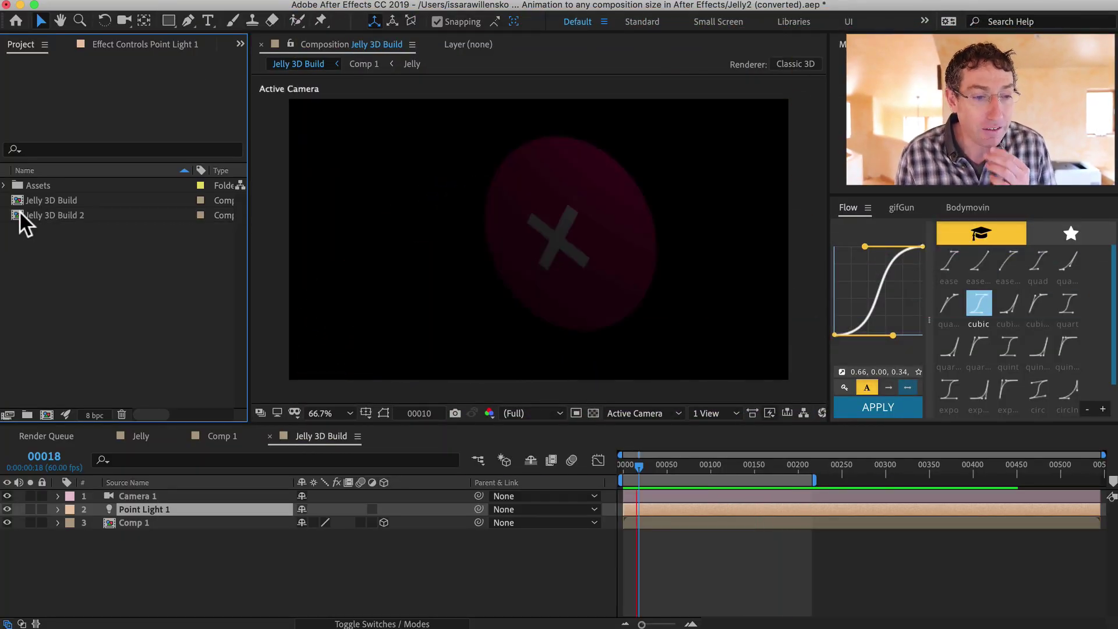
Rename Jelly 3D Build 2, removing the trailing 2 and trying new suffix text.
{"action": "left_click", "coordinate": [21, 222]}
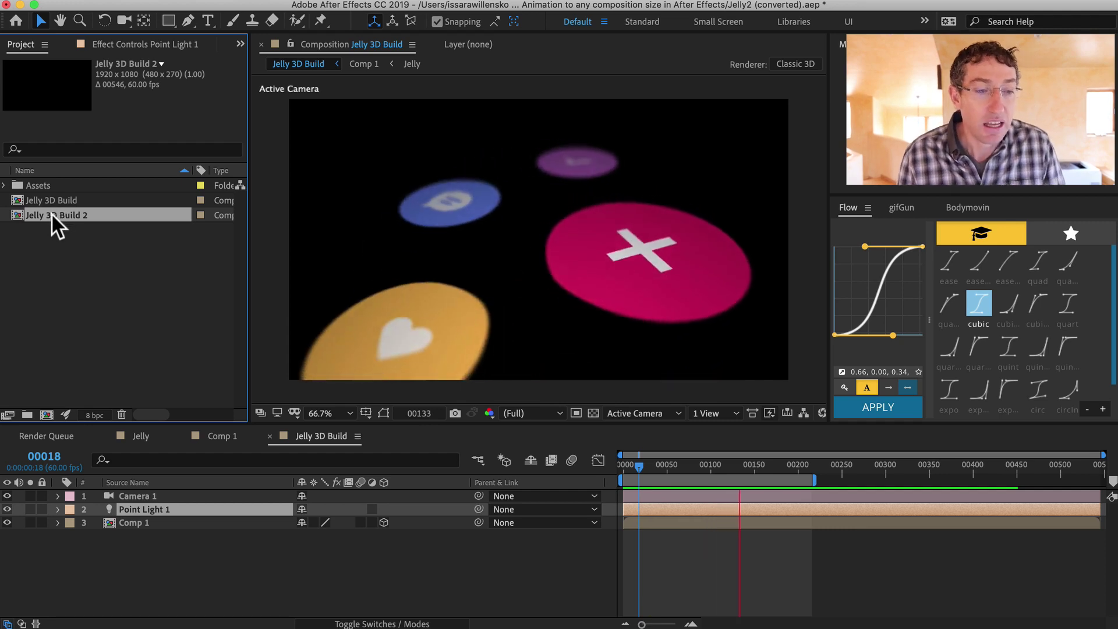
{"action": "key", "text": "Return"}
{"action": "key", "text": "Right"}
{"action": "key", "text": "BackSpace"}
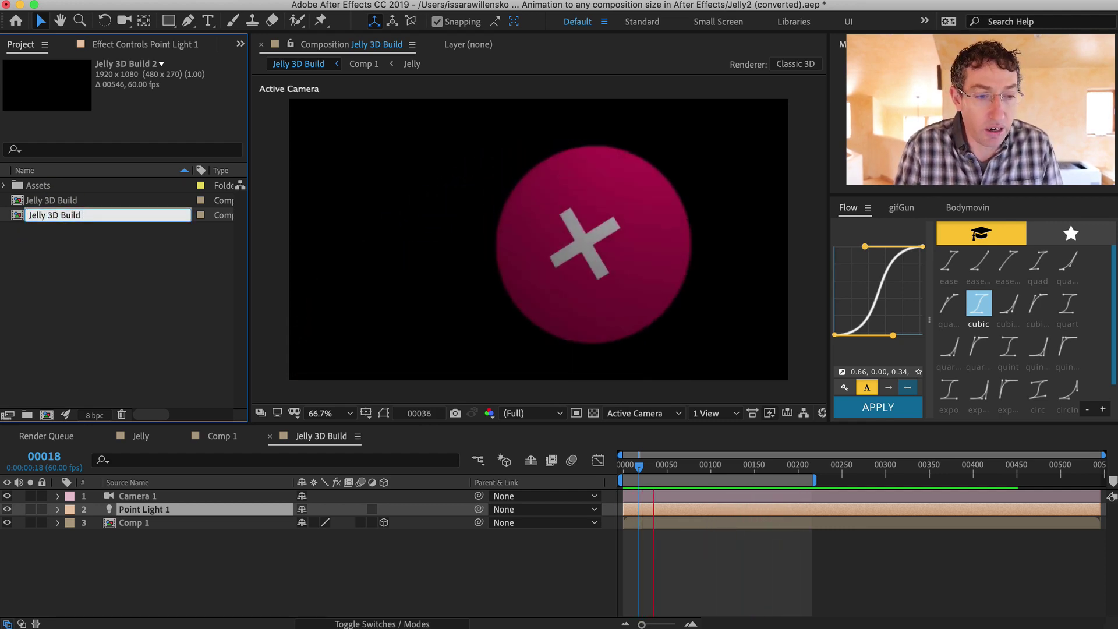
{"action": "type", "text": "SMALL"}
{"action": "key", "text": "BackSpace"}
{"action": "key", "text": "BackSpace"}
{"action": "key", "text": "BackSpace"}
{"action": "key", "text": "BackSpace"}
{"action": "key", "text": "BackSpace"}
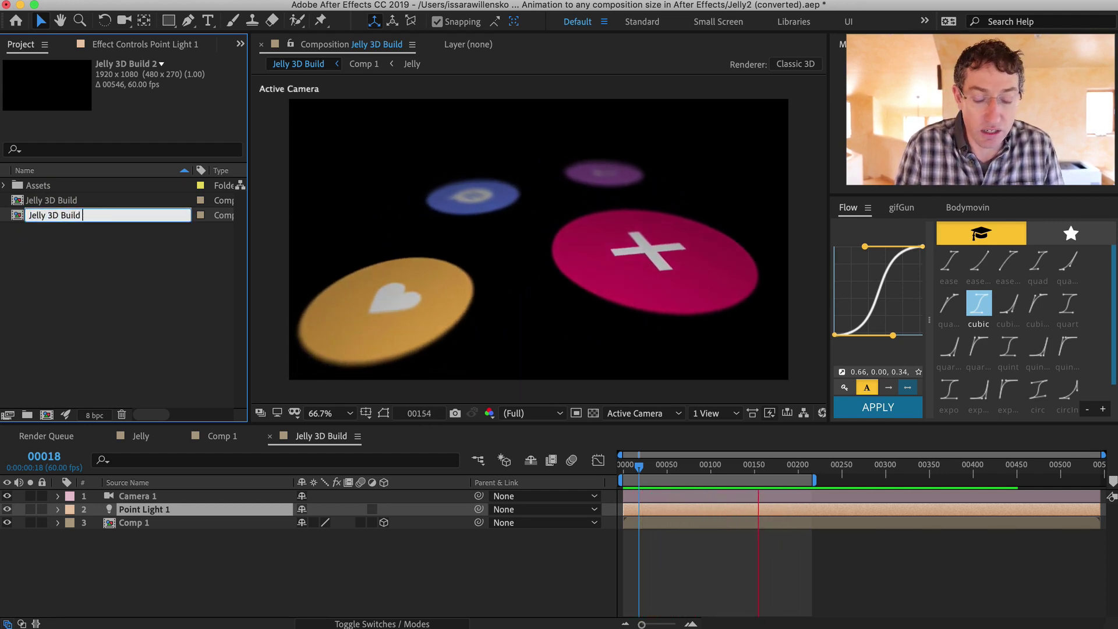
{"action": "type", "text": "1280p"}
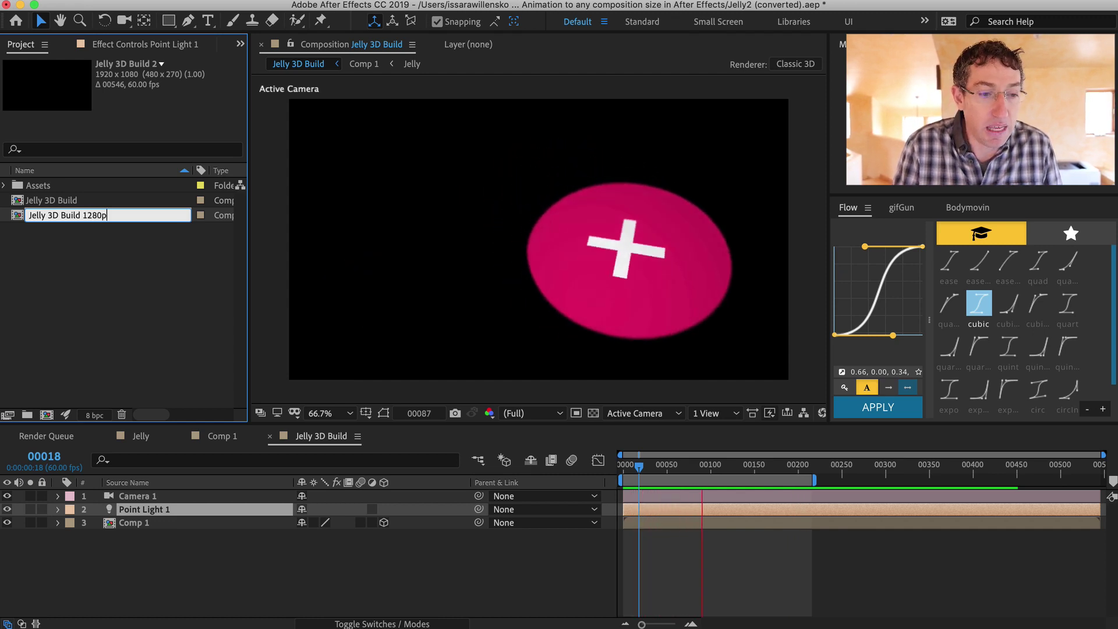
{"action": "key", "text": "Return"}
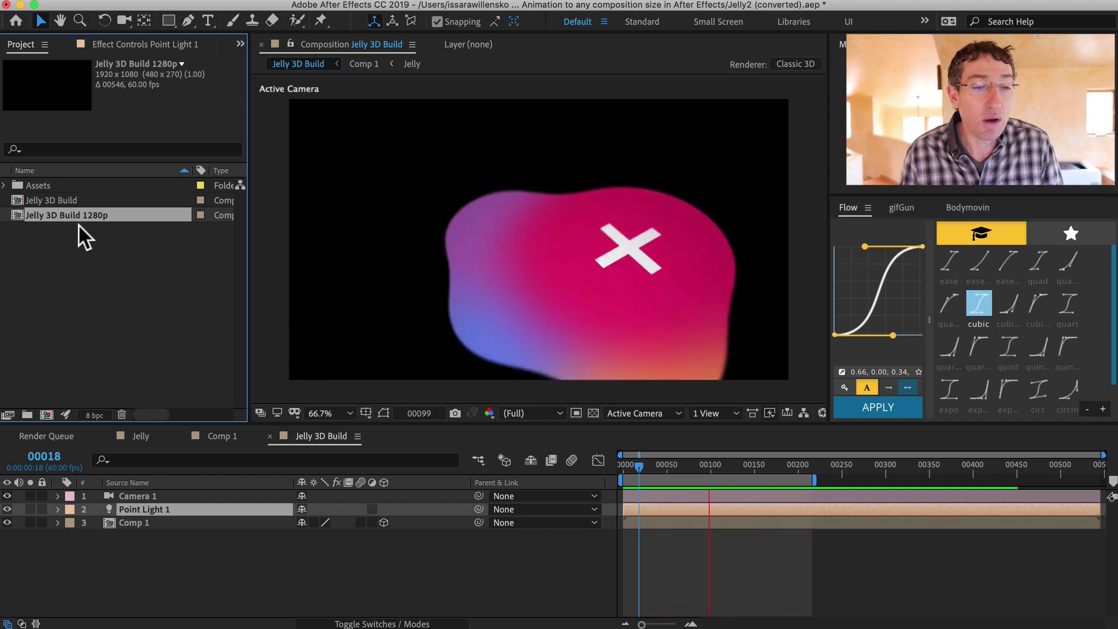
Change the composition's name to Jelly 3D Build Dribbble.
{"action": "key", "text": "Return"}
{"action": "key", "text": "BackSpace"}
{"action": "key", "text": "BackSpace"}
{"action": "key", "text": "BackSpace"}
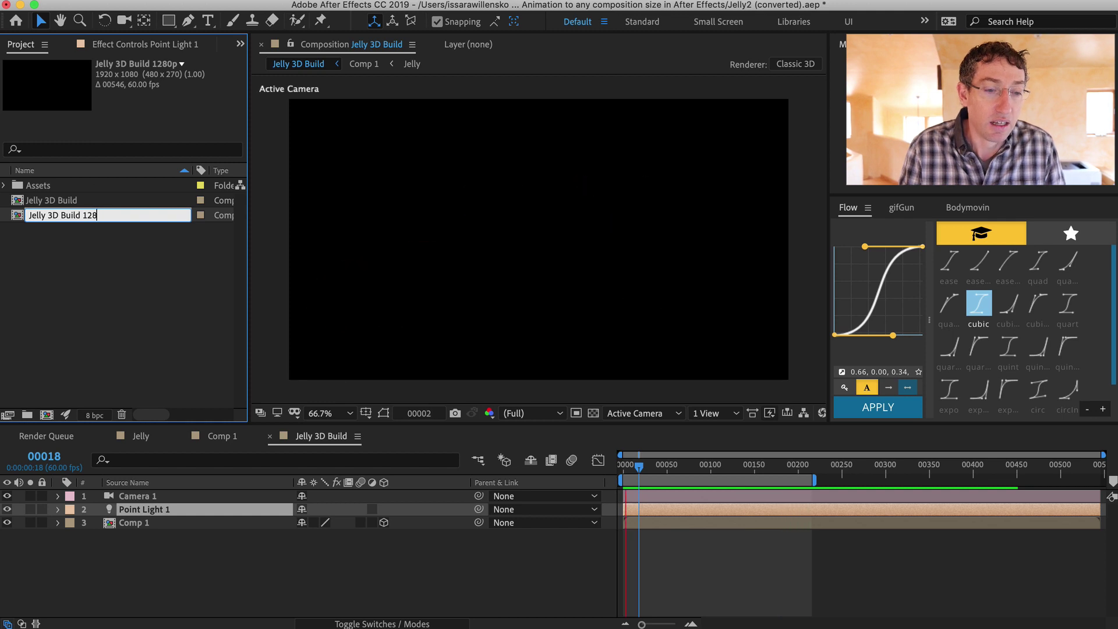
{"action": "type", "text": "800x600"}
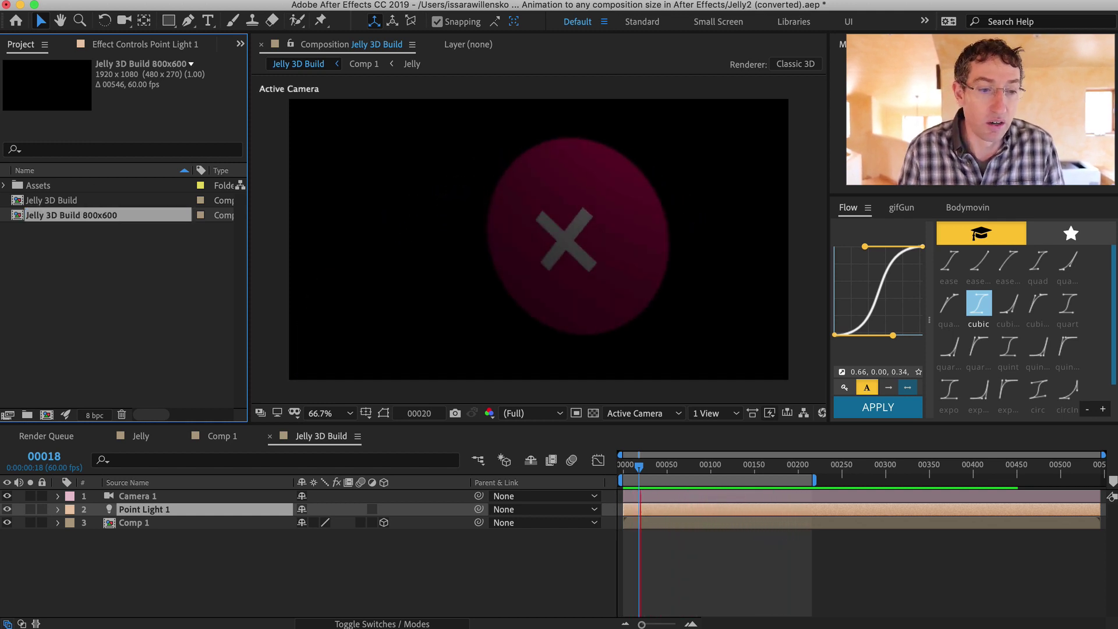
{"action": "key", "text": "BackSpace"}
{"action": "key", "text": "BackSpace"}
{"action": "key", "text": "BackSpace"}
{"action": "key", "text": "BackSpace"}
{"action": "key", "text": "BackSpace"}
{"action": "key", "text": "BackSpace"}
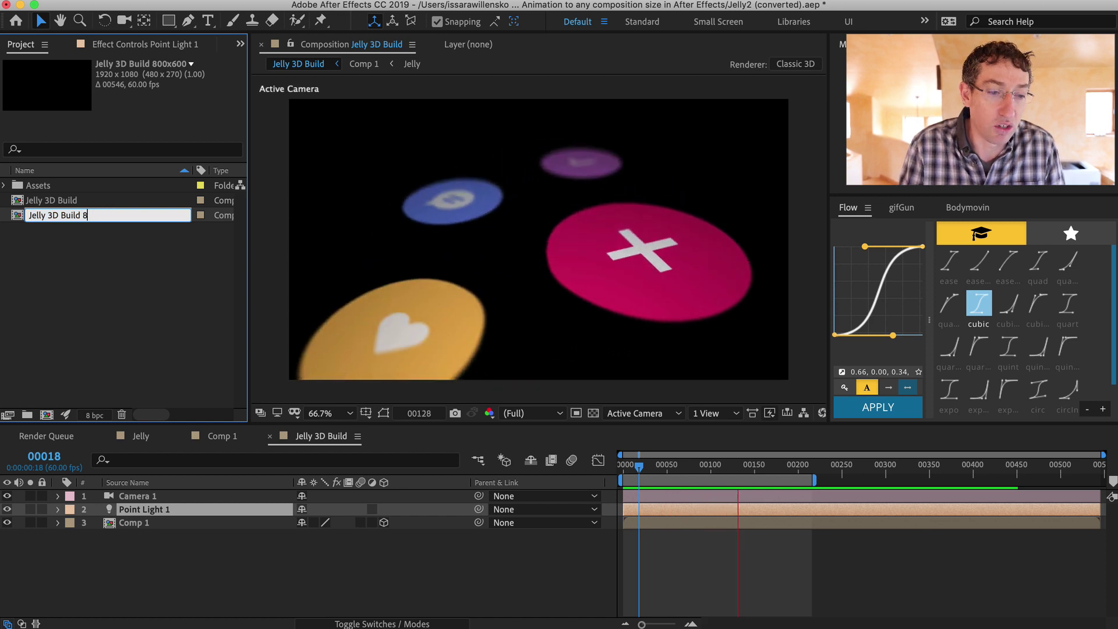
{"action": "type", "text": "Dribbble"}
{"action": "key", "text": "Return"}
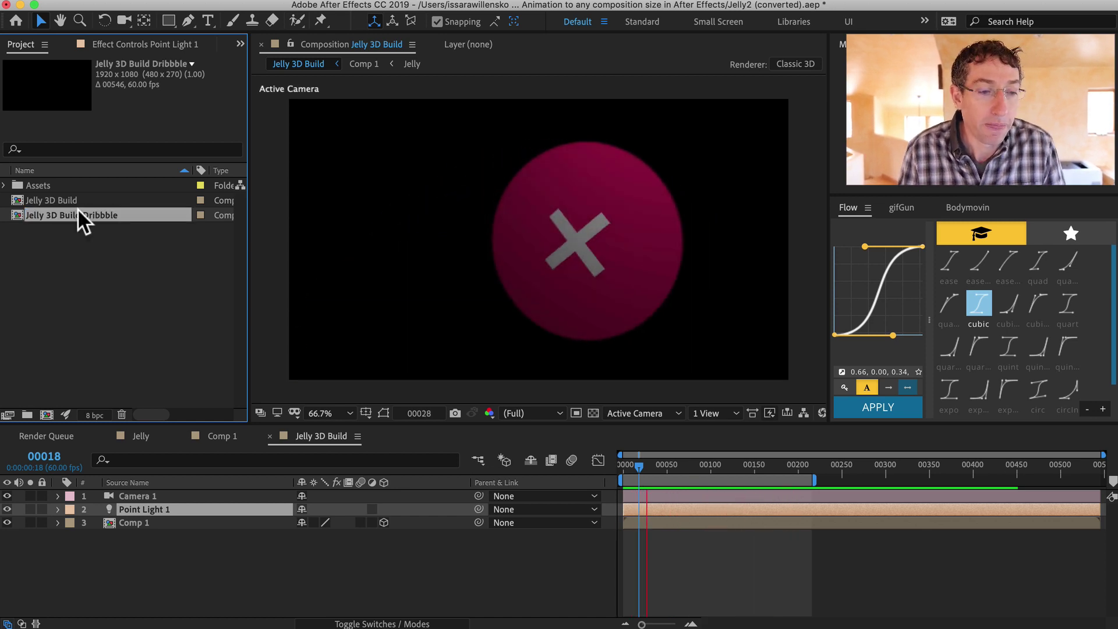
Open Jelly 3D Build Dribbble and launch the Scale Composition.jsx script.
{"action": "double_click", "coordinate": [20, 223]}
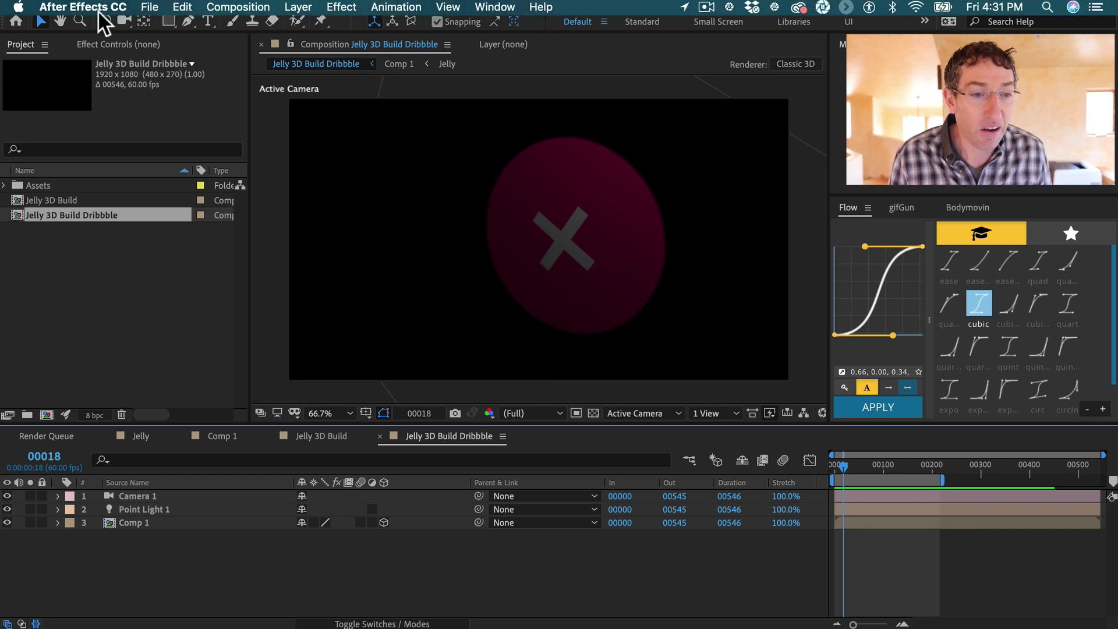
{"action": "left_click", "coordinate": [149, 7]}
{"action": "mouse_move", "coordinate": [186, 412]}
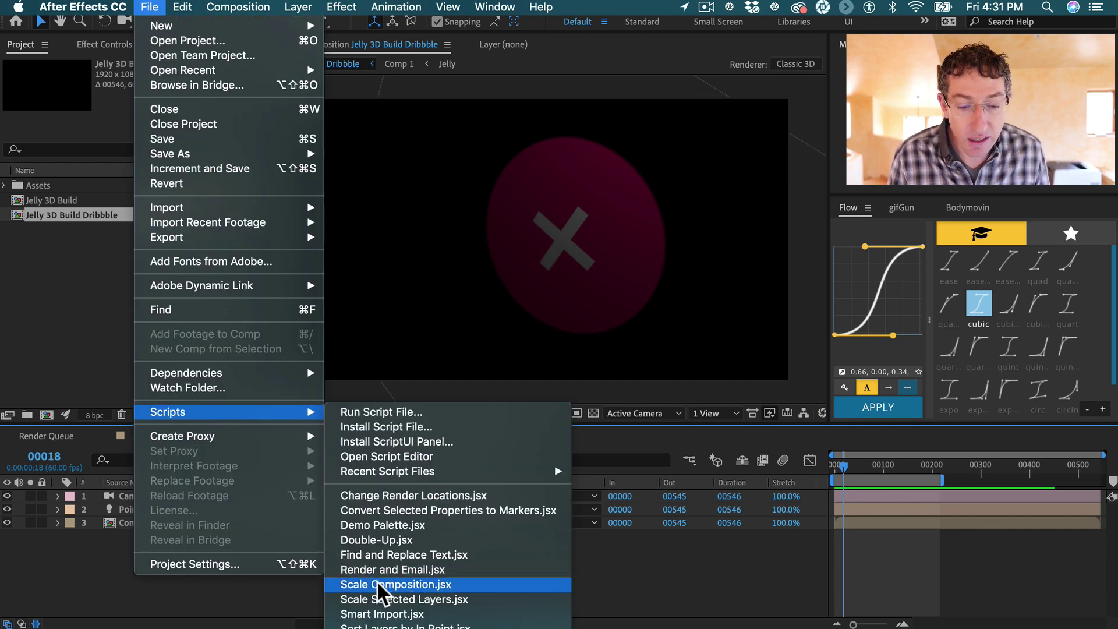
{"action": "left_click", "coordinate": [395, 585]}
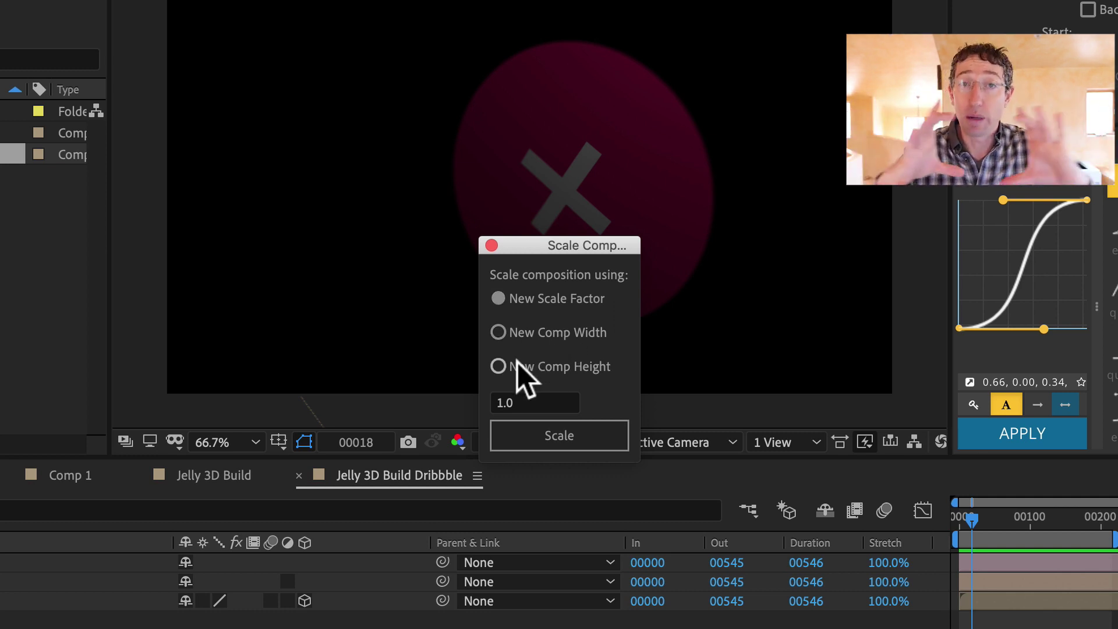
Scale the composition to a new comp width of 800 pixels, giving 800×450.
{"action": "left_click", "coordinate": [527, 331]}
{"action": "double_click", "coordinate": [516, 401]}
{"action": "type", "text": "800"}
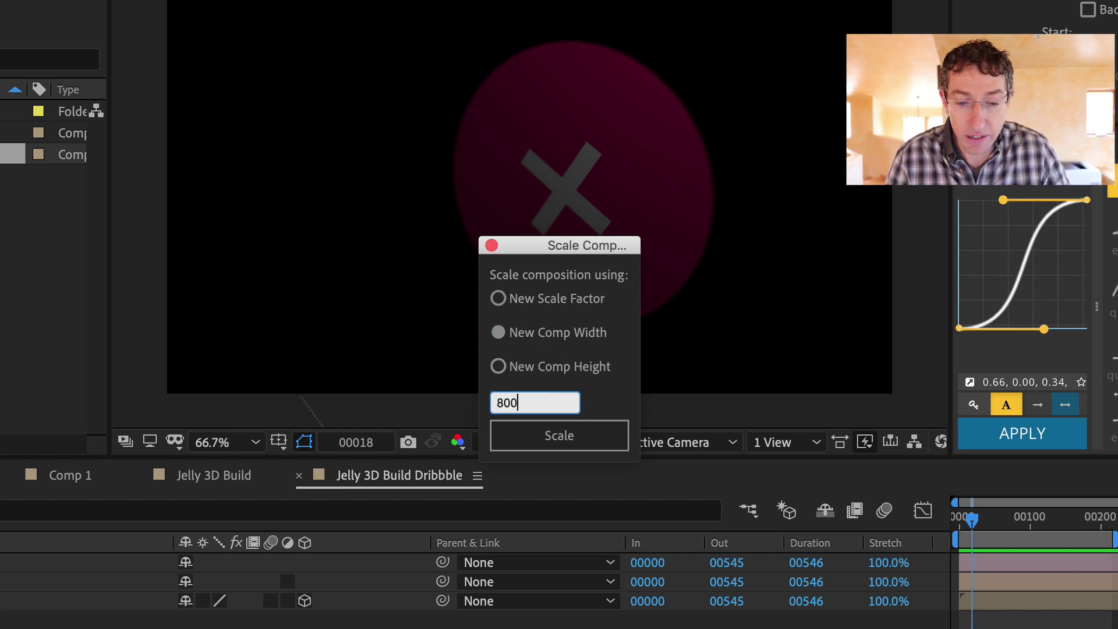
{"action": "left_click", "coordinate": [558, 437]}
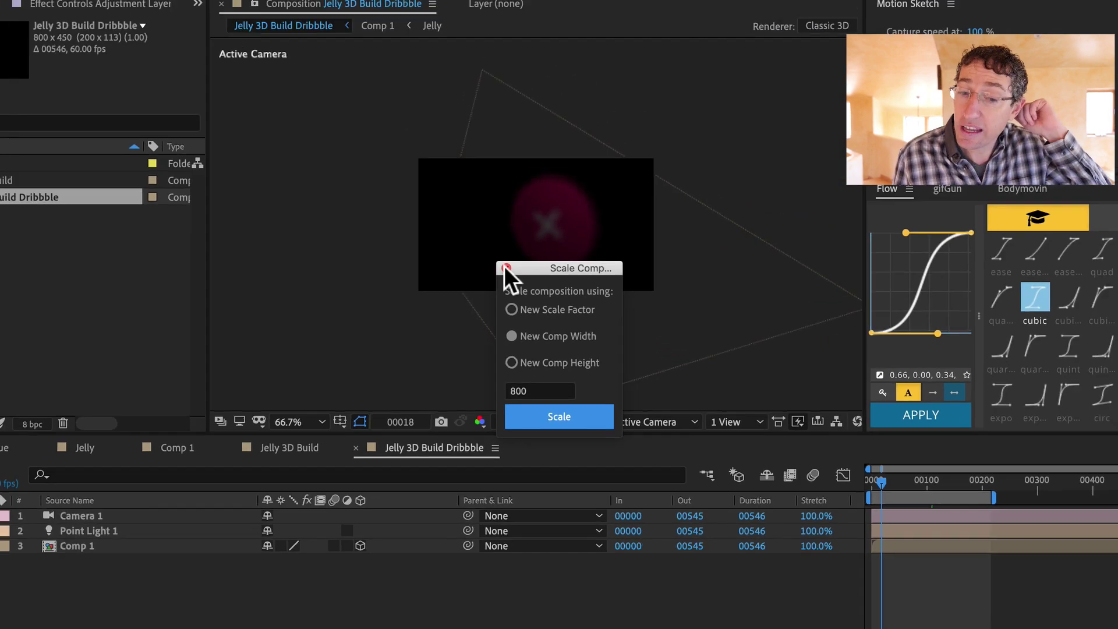
{"action": "left_click", "coordinate": [491, 245]}
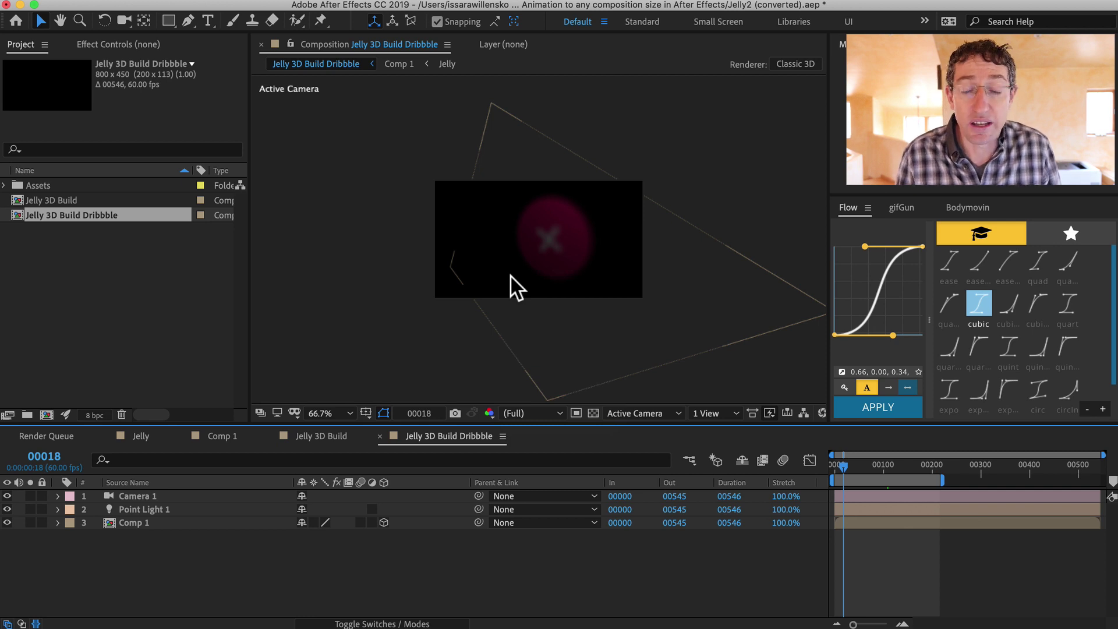
Fit the view and set the composition height to 600 in Composition Settings, making it 800×600.
{"action": "key", "text": "shift+slash"}
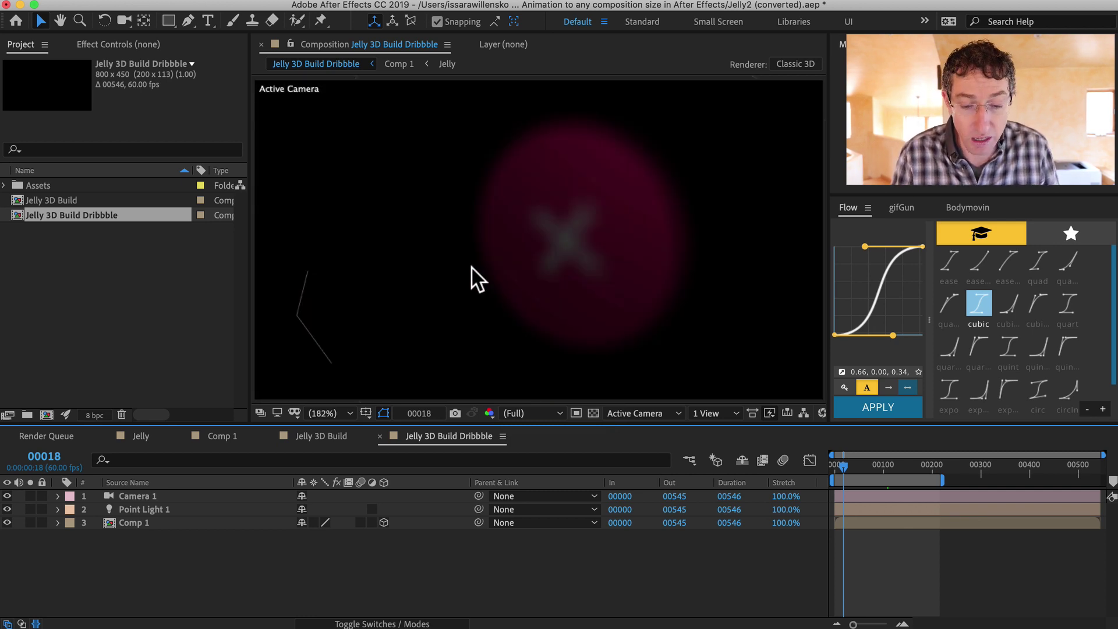
{"action": "key", "text": "super+k"}
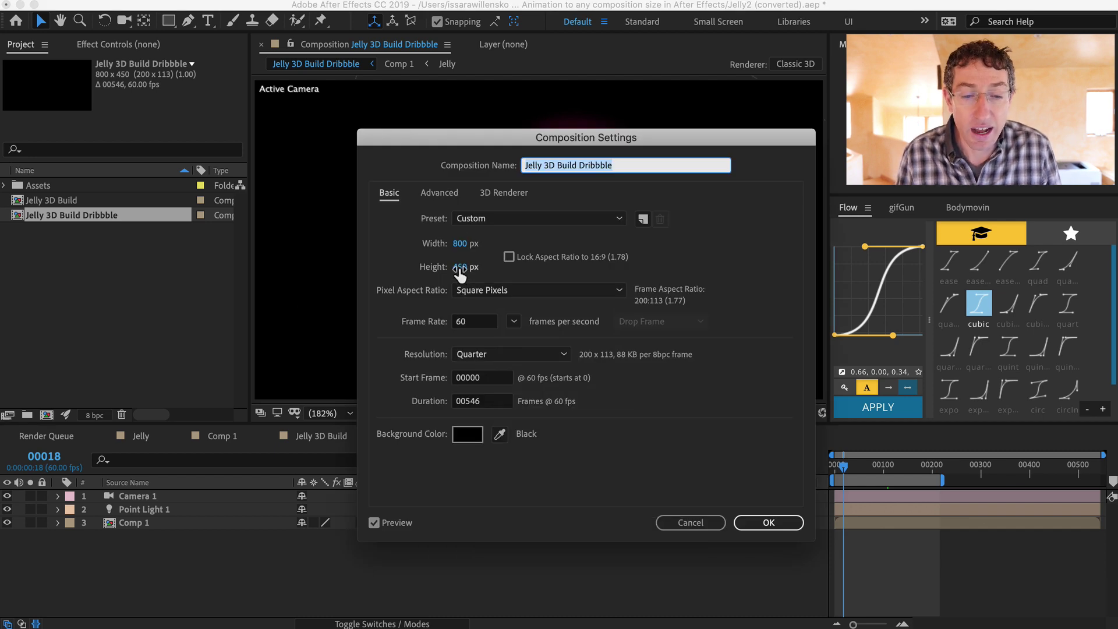
{"action": "left_click", "coordinate": [460, 269]}
{"action": "type", "text": "600"}
{"action": "key", "text": "Return"}
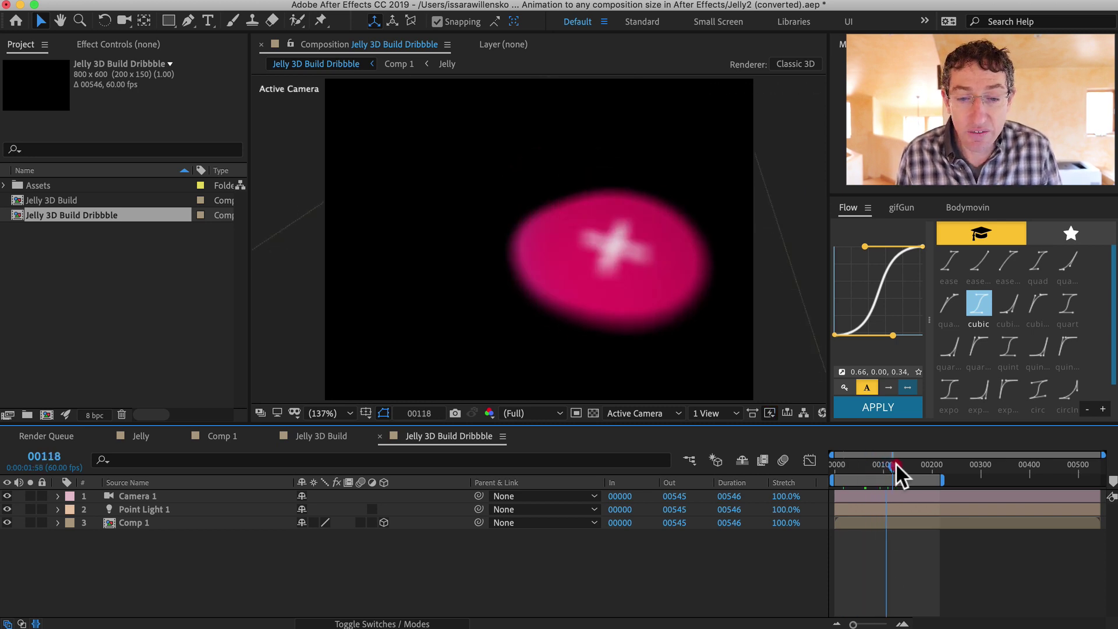
{"action": "left_click_drag", "start_coordinate": [895, 462], "coordinate": [884, 463]}
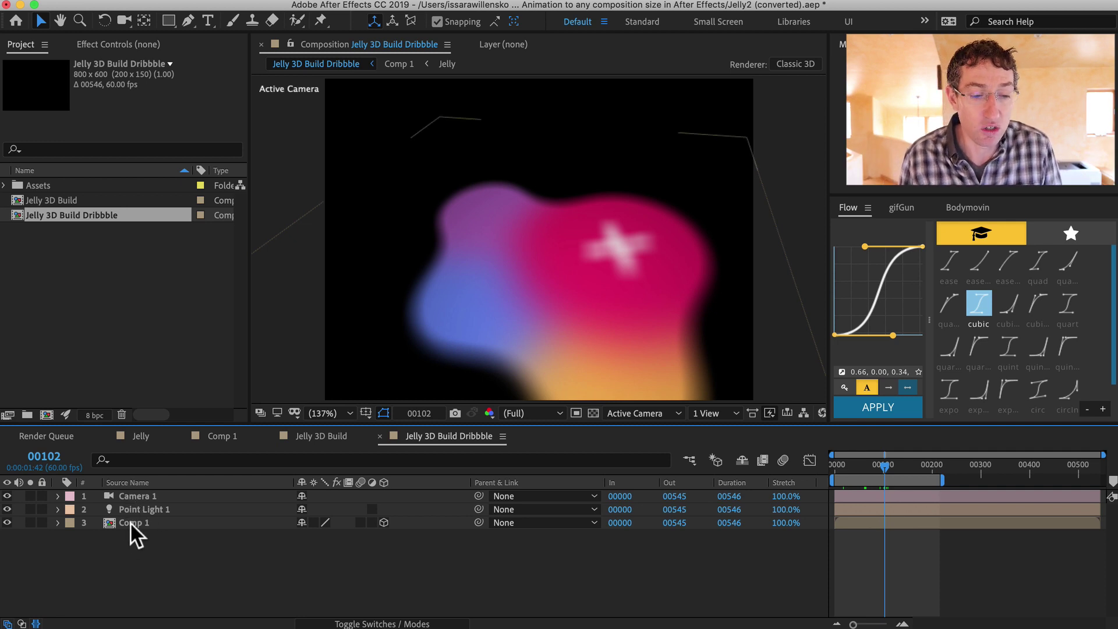
Open the Comp 1 precomp and then the Jelly precomp nested inside it.
{"action": "left_click", "coordinate": [131, 522]}
{"action": "key", "text": "F3"}
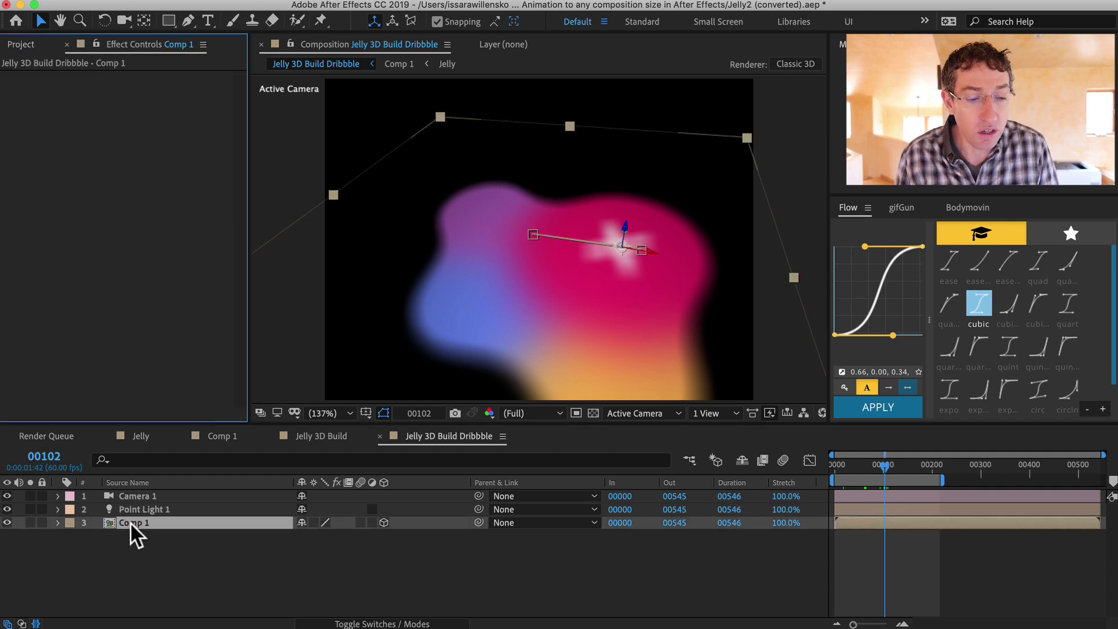
{"action": "double_click", "coordinate": [107, 517]}
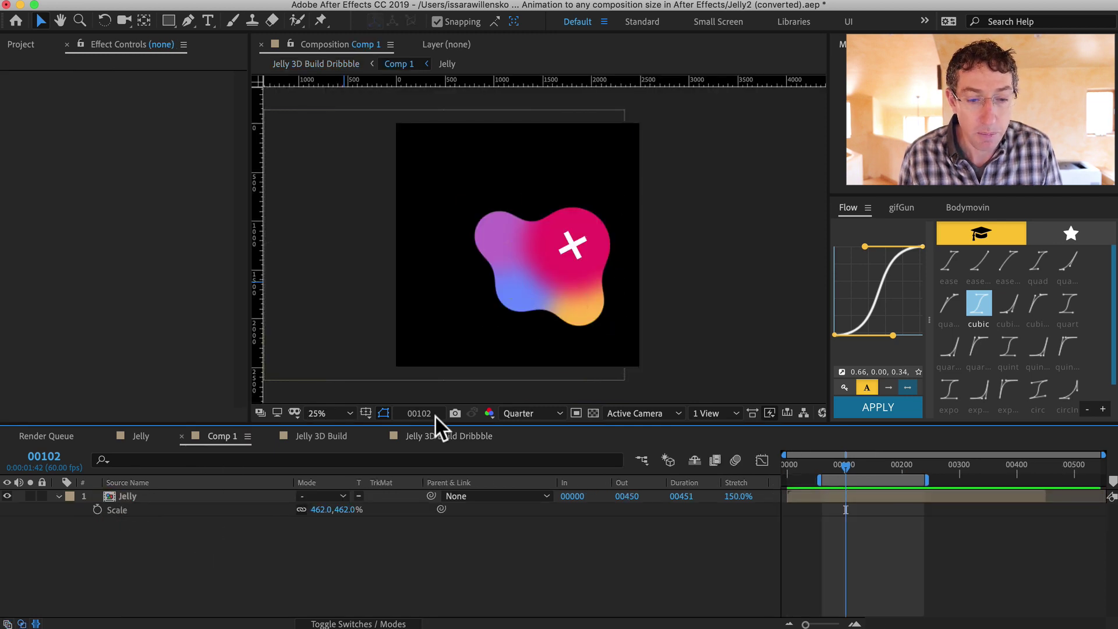
{"action": "left_click", "coordinate": [313, 437]}
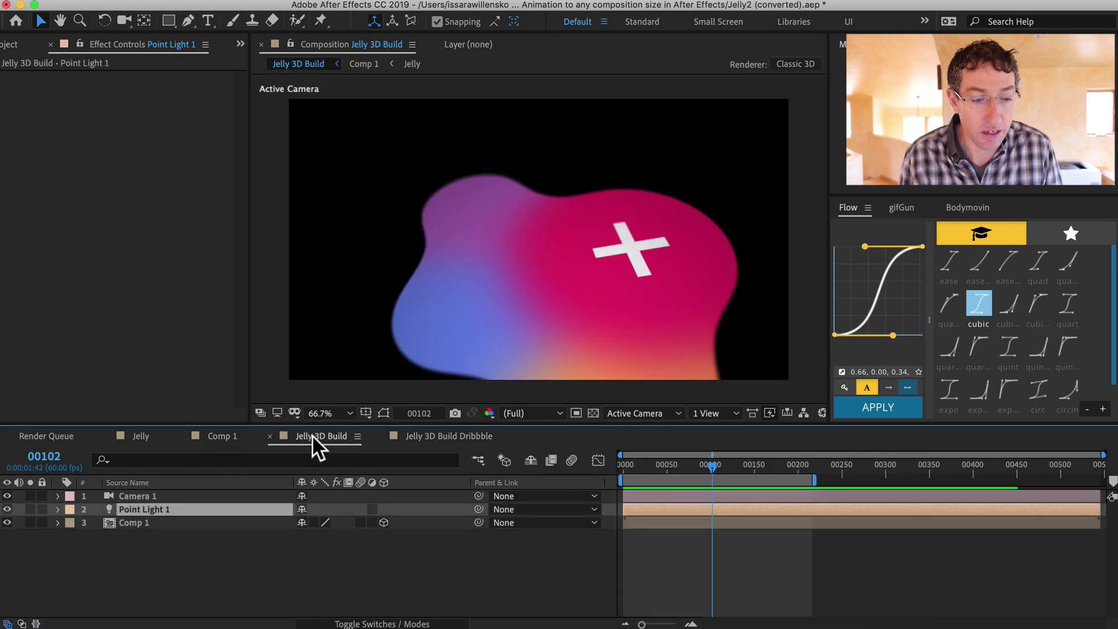
{"action": "double_click", "coordinate": [104, 520]}
{"action": "double_click", "coordinate": [114, 495]}
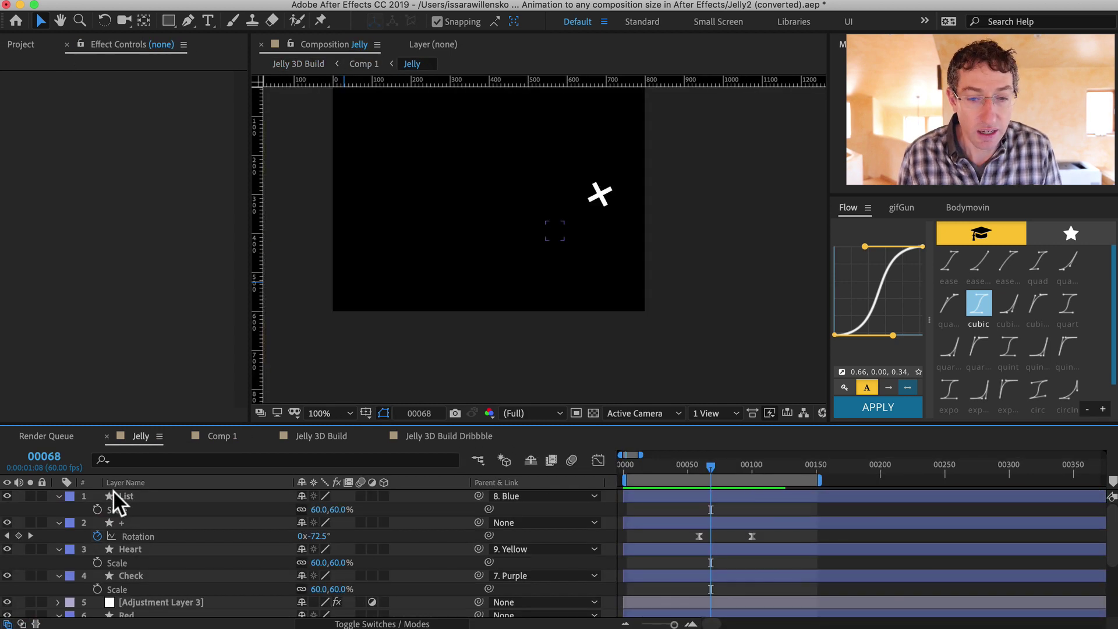
Lower Adjustment Layer 3's Fast Blur Blurriness from 250 to 35.
{"action": "scroll", "coordinate": [205, 550], "scroll_direction": "down", "scroll_amount": 3}
{"action": "left_click", "coordinate": [168, 559]}
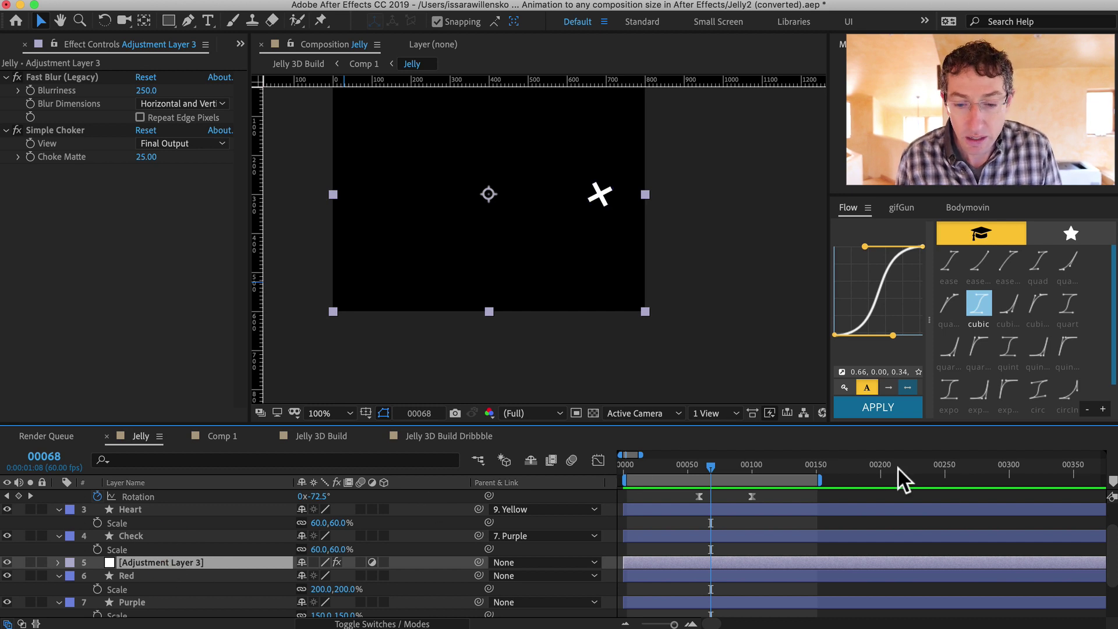
{"action": "left_click_drag", "start_coordinate": [726, 460], "coordinate": [770, 453]}
{"action": "key", "text": "F3"}
{"action": "key", "text": "F3"}
{"action": "left_click_drag", "start_coordinate": [146, 90], "coordinate": [20, 110]}
{"action": "left_click_drag", "start_coordinate": [145, 90], "coordinate": [125, 89]}
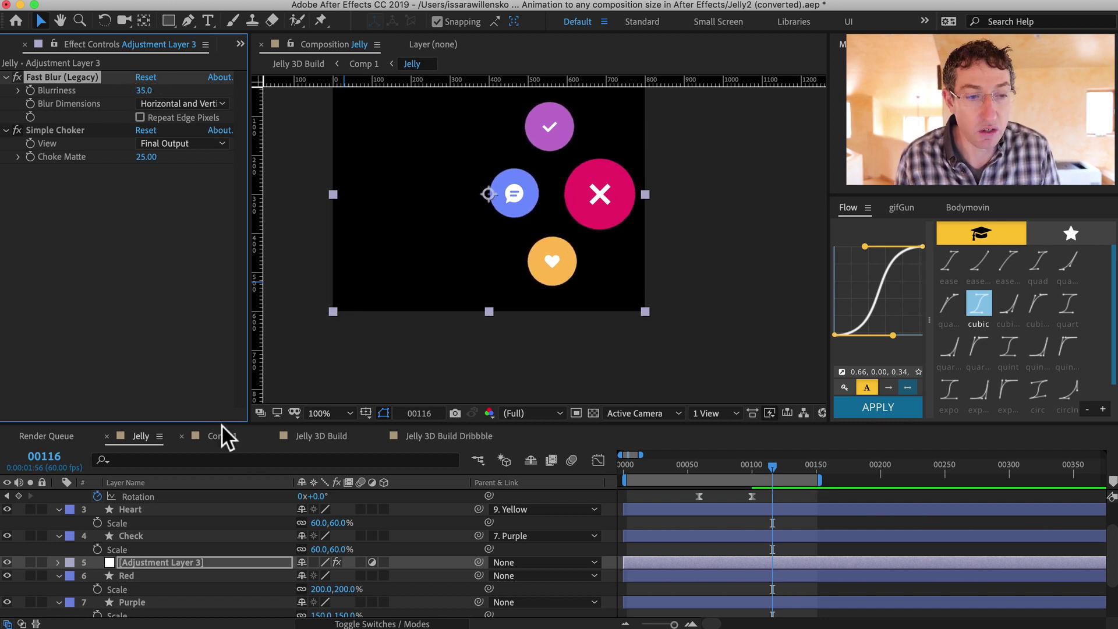
Return to Jelly 3D Build Dribbble, scrub through the animation, and select Camera 1.
{"action": "left_click", "coordinate": [444, 434]}
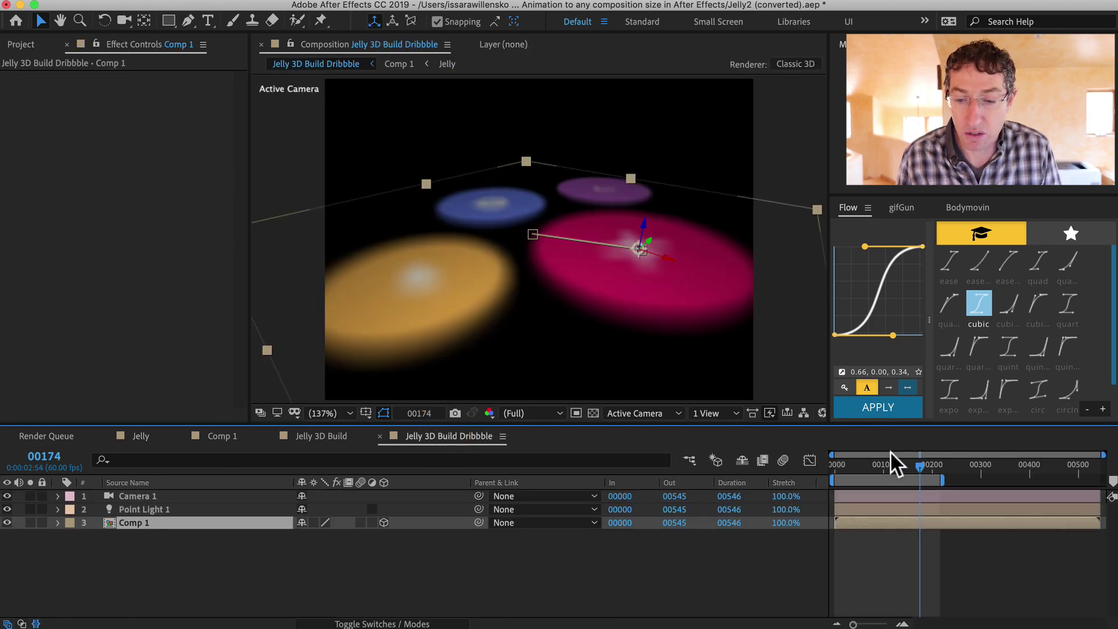
{"action": "left_click_drag", "start_coordinate": [881, 463], "coordinate": [906, 446]}
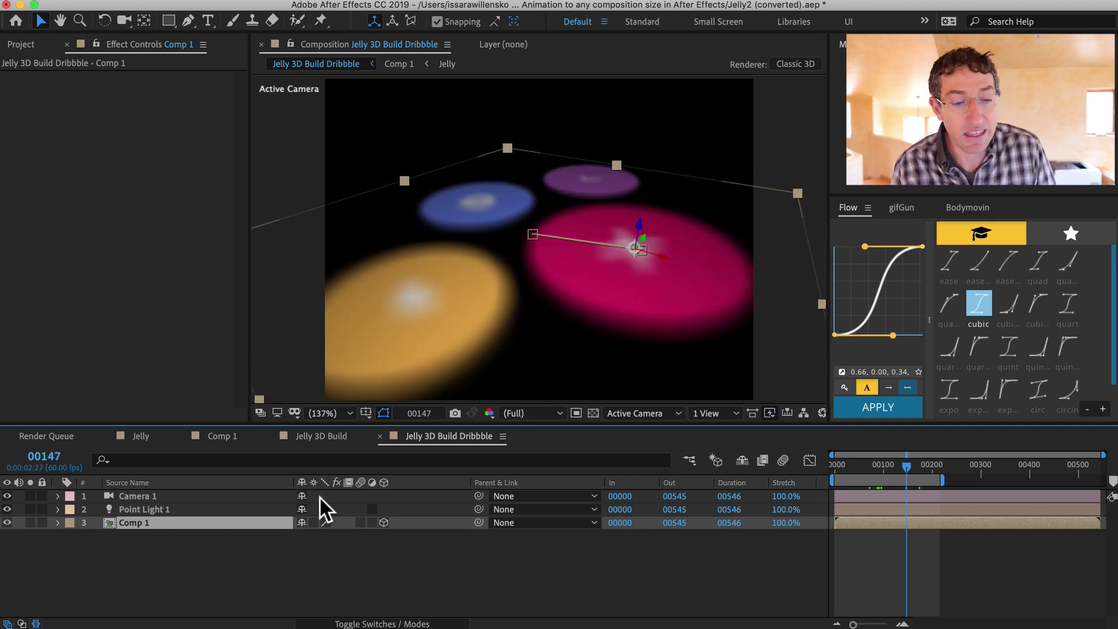
{"action": "left_click", "coordinate": [132, 496]}
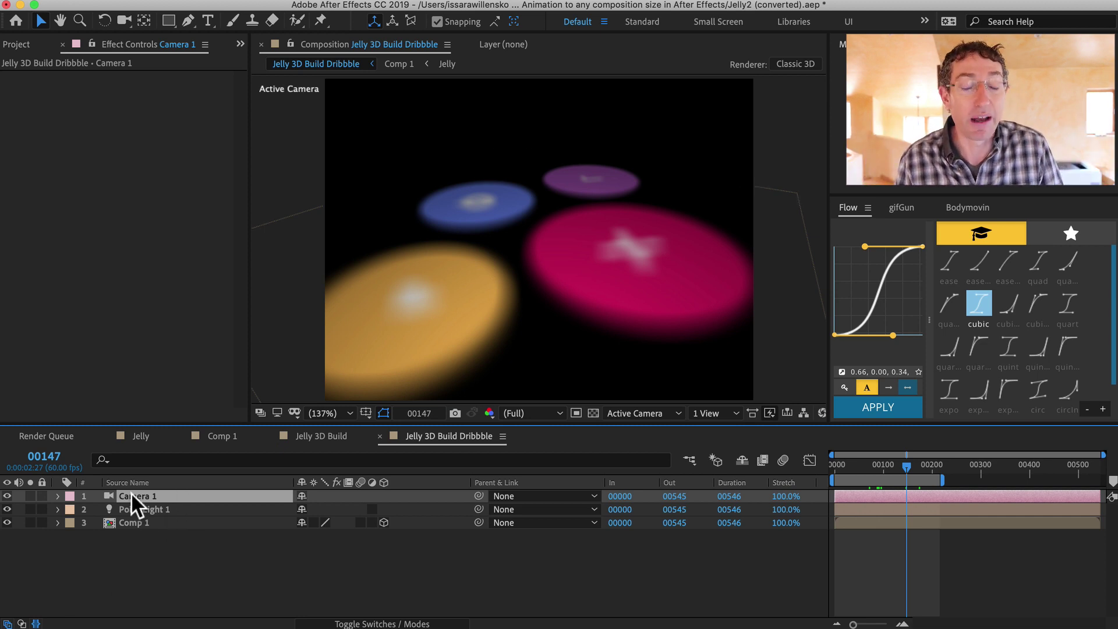
Switch the viewer to 2 Views - Horizontal and zoom in on the camera wireframe.
{"action": "left_click", "coordinate": [713, 410]}
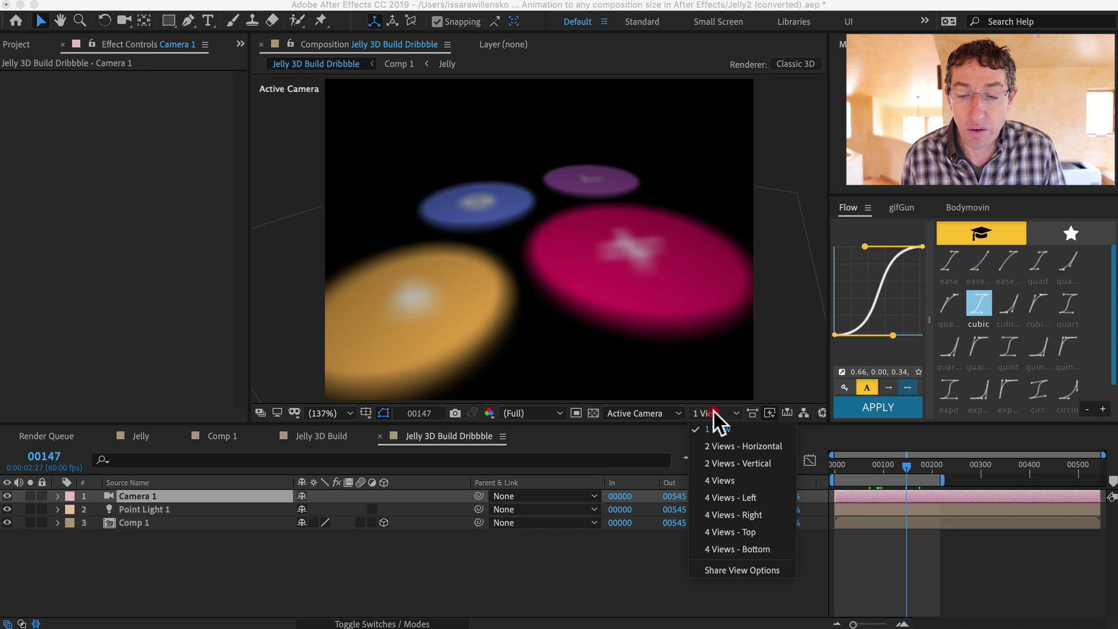
{"action": "left_click", "coordinate": [718, 446]}
{"action": "left_click", "coordinate": [437, 269]}
{"action": "scroll", "coordinate": [441, 271], "scroll_direction": "up", "scroll_amount": 2}
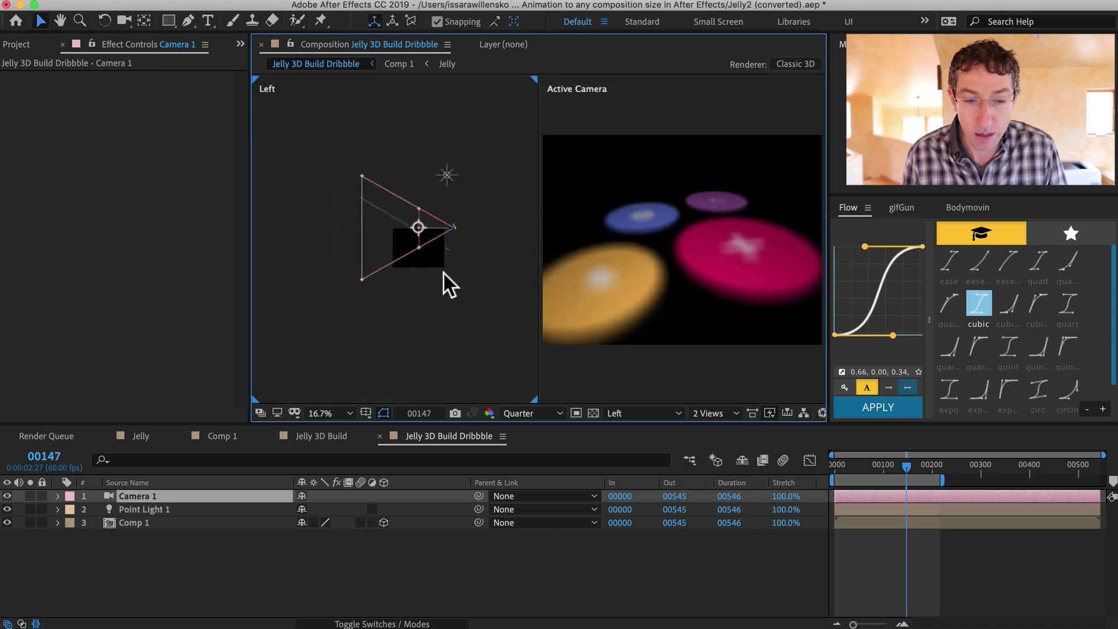
{"action": "scroll", "coordinate": [444, 274], "scroll_direction": "right", "scroll_amount": 3}
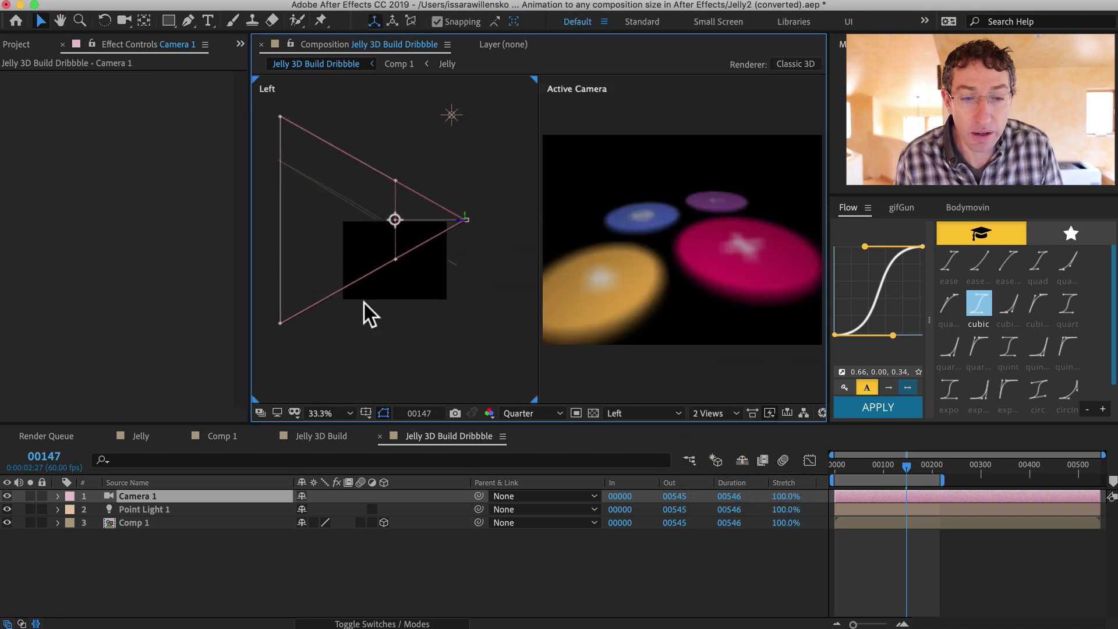
{"action": "scroll", "coordinate": [321, 238], "scroll_direction": "left", "scroll_amount": 2}
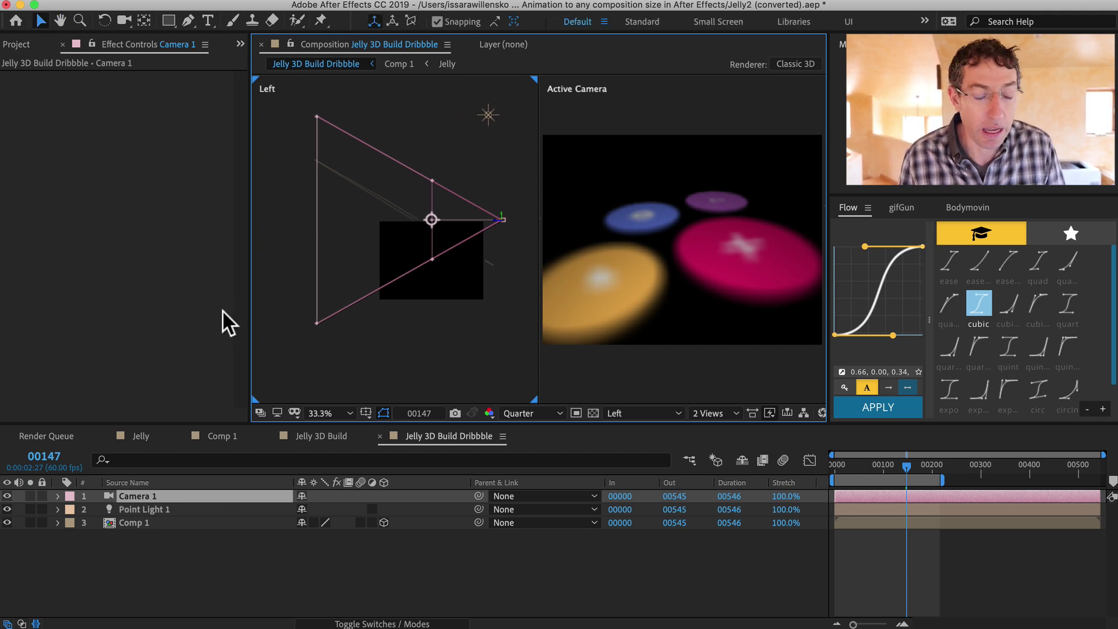
Lower Camera 1's Focus Distance to 692.7 pixels.
{"action": "left_click", "coordinate": [131, 495]}
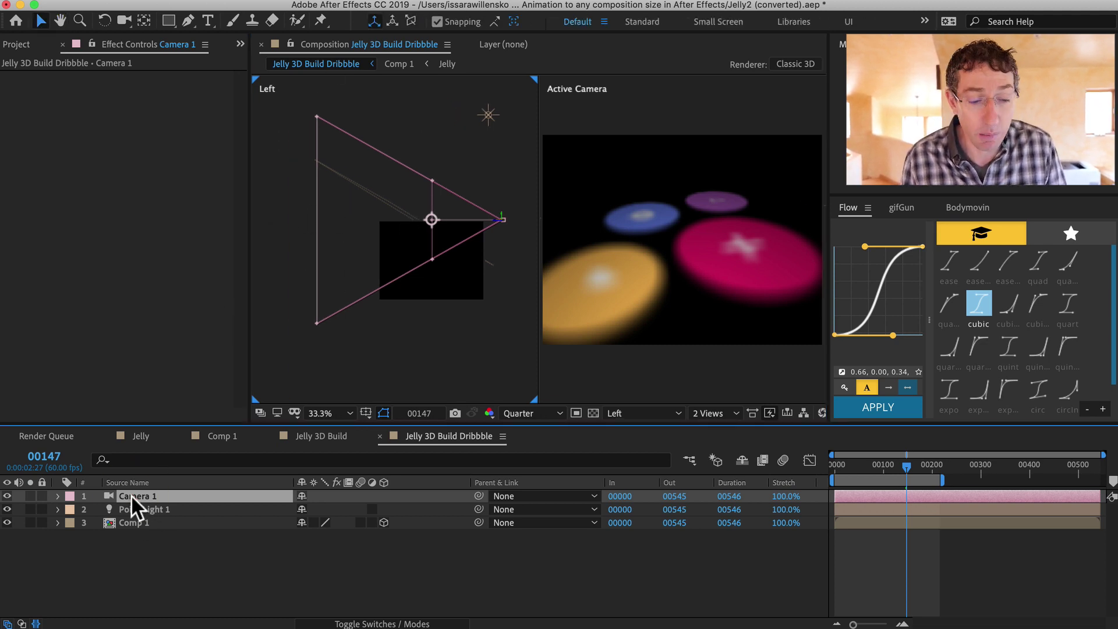
{"action": "key", "text": "a"}
{"action": "key", "text": "a"}
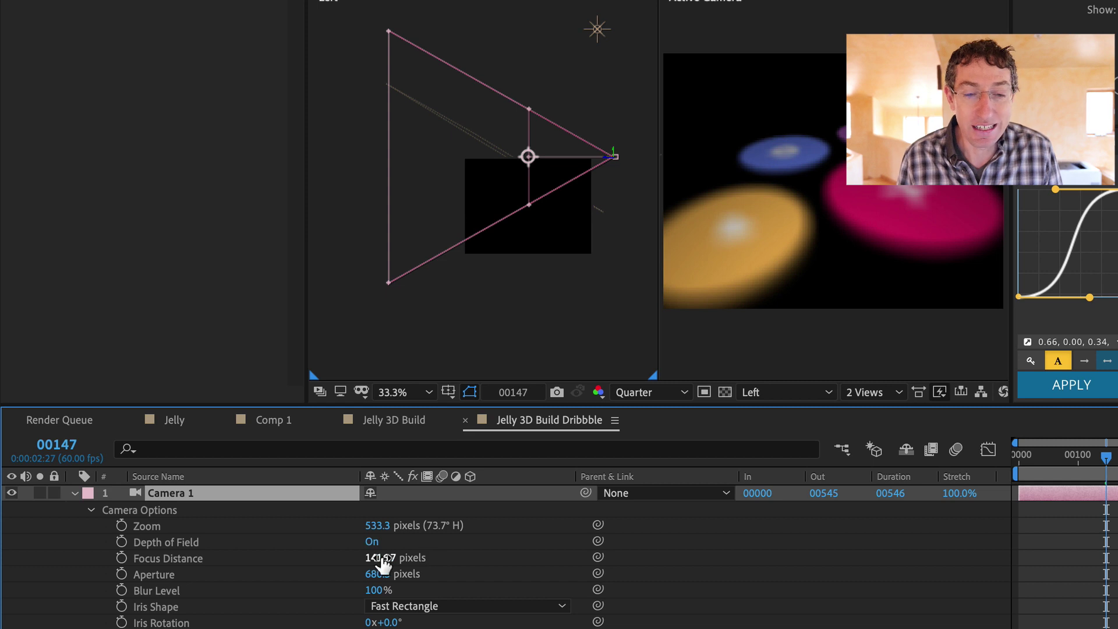
{"action": "left_click_drag", "start_coordinate": [381, 558], "coordinate": [59, 550]}
{"action": "left_click_drag", "start_coordinate": [378, 561], "coordinate": [156, 548]}
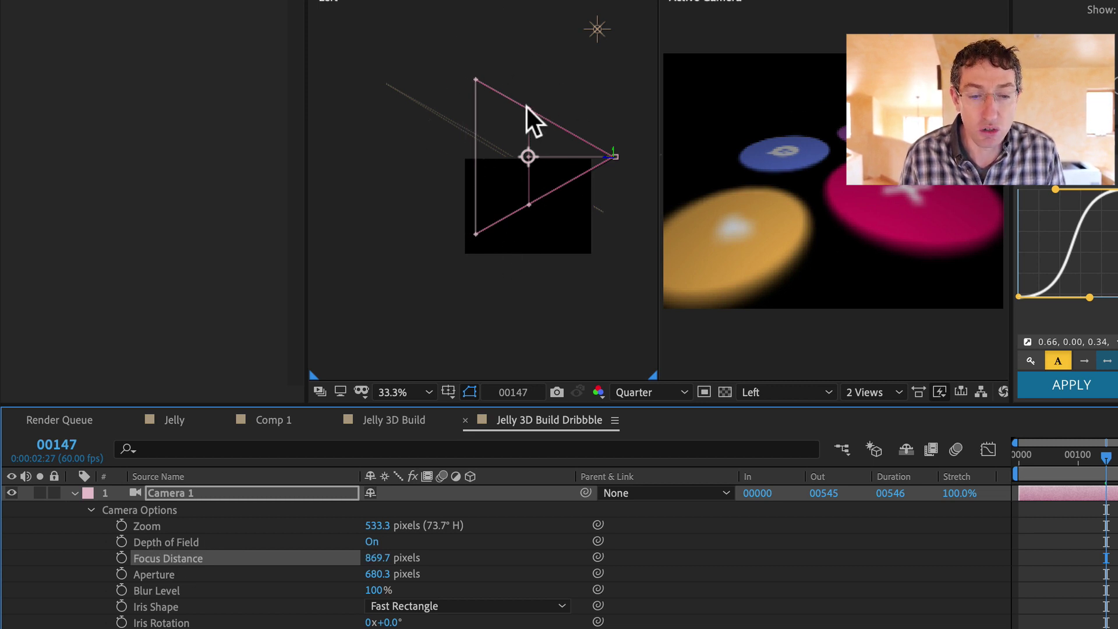
{"action": "left_click_drag", "start_coordinate": [376, 558], "coordinate": [180, 528]}
Return the viewer to a single Active Camera view.
{"action": "left_click", "coordinate": [798, 384]}
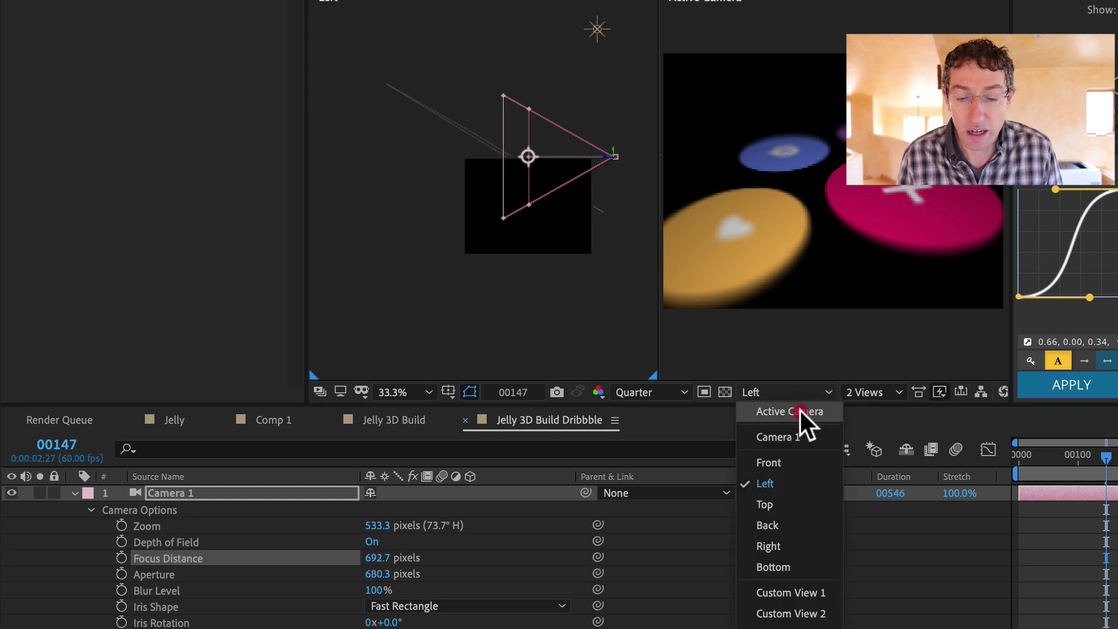
{"action": "left_click", "coordinate": [801, 411]}
{"action": "left_click", "coordinate": [861, 387]}
{"action": "left_click", "coordinate": [872, 407]}
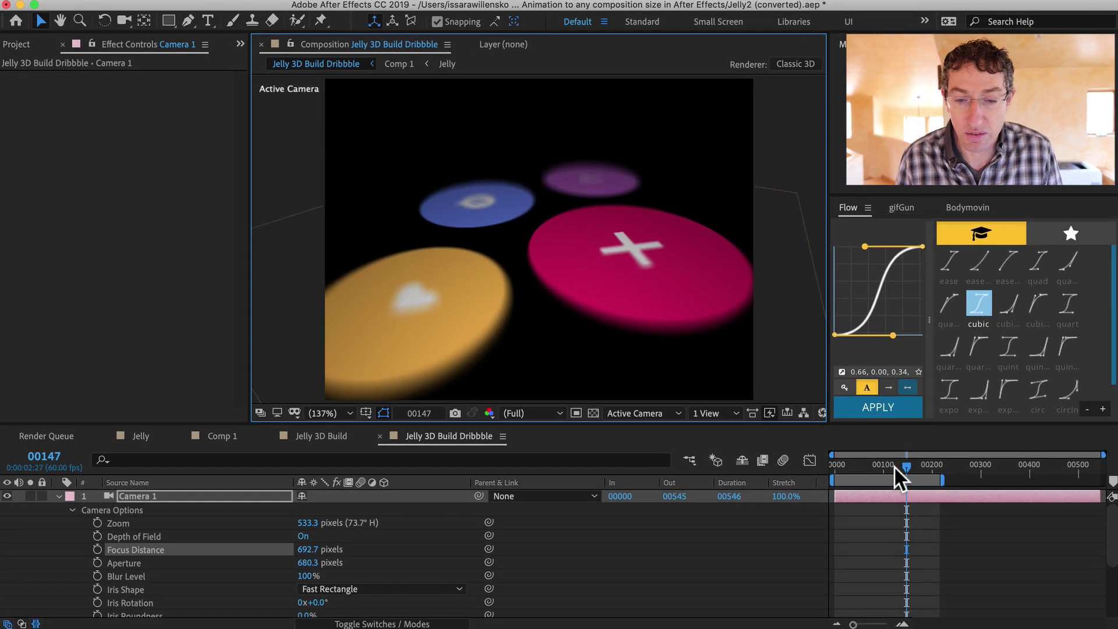
Show the File > Scripts list with Scale Composition.jsx highlighted.
{"action": "mouse_move", "coordinate": [894, 466]}
{"action": "left_mouse_down"}
{"action": "mouse_move", "coordinate": [826, 467]}
{"action": "mouse_move", "coordinate": [906, 456]}
{"action": "left_mouse_up"}
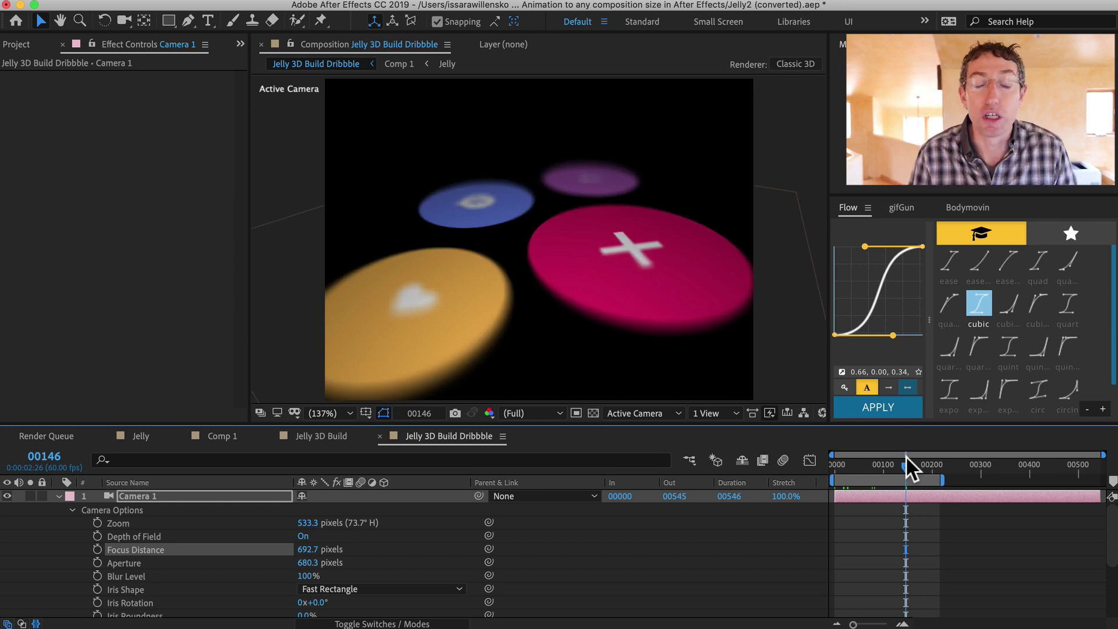
{"action": "mouse_move", "coordinate": [370, 5]}
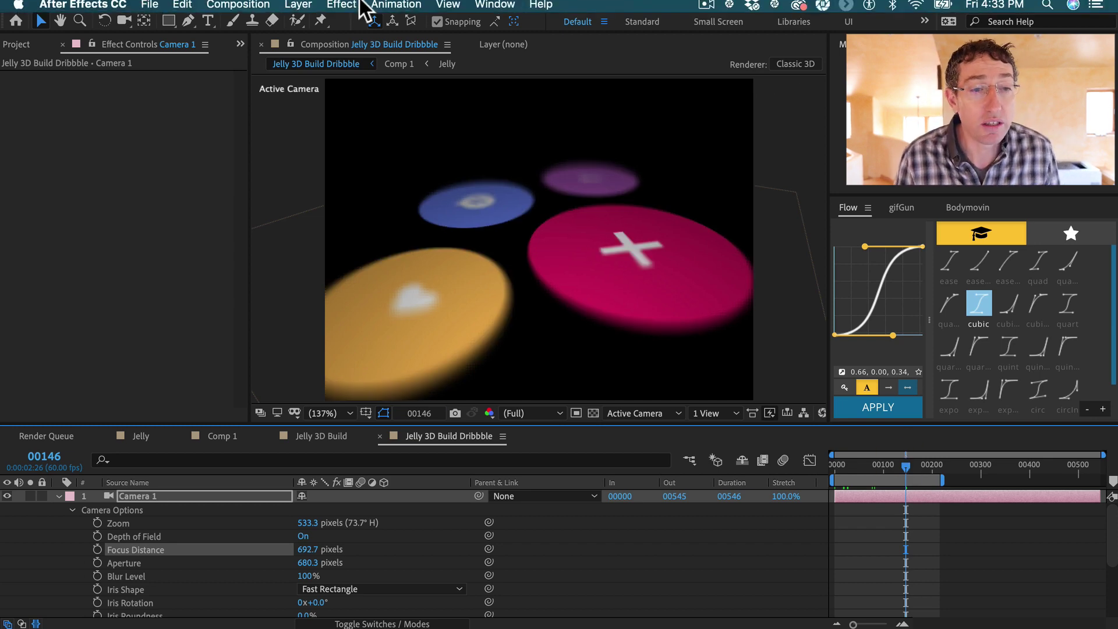
{"action": "left_click", "coordinate": [148, 11]}
{"action": "mouse_move", "coordinate": [174, 412]}
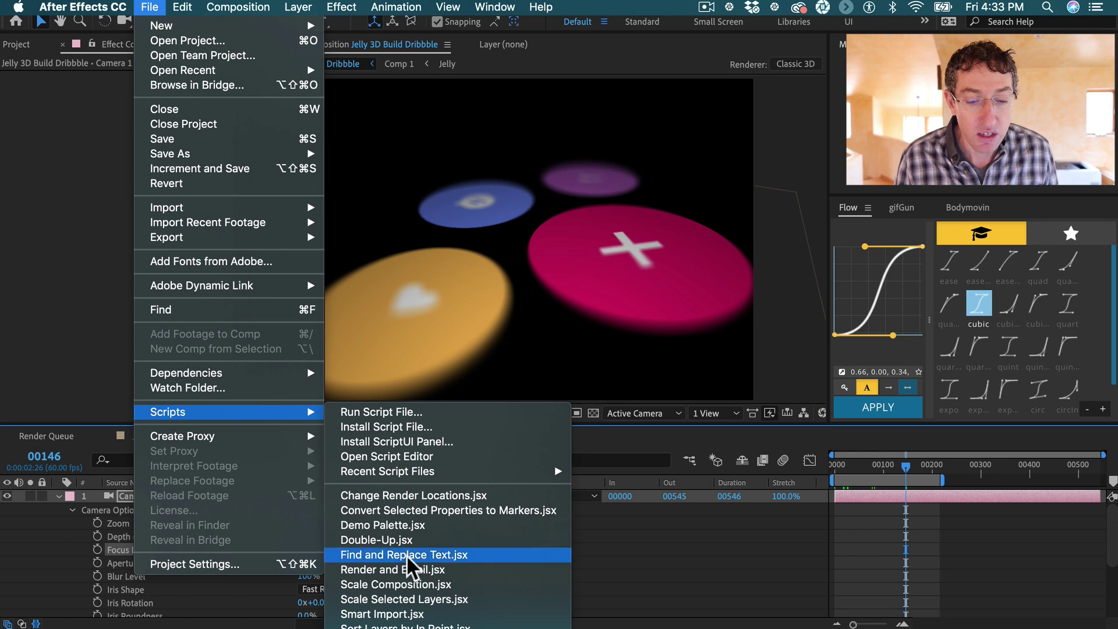